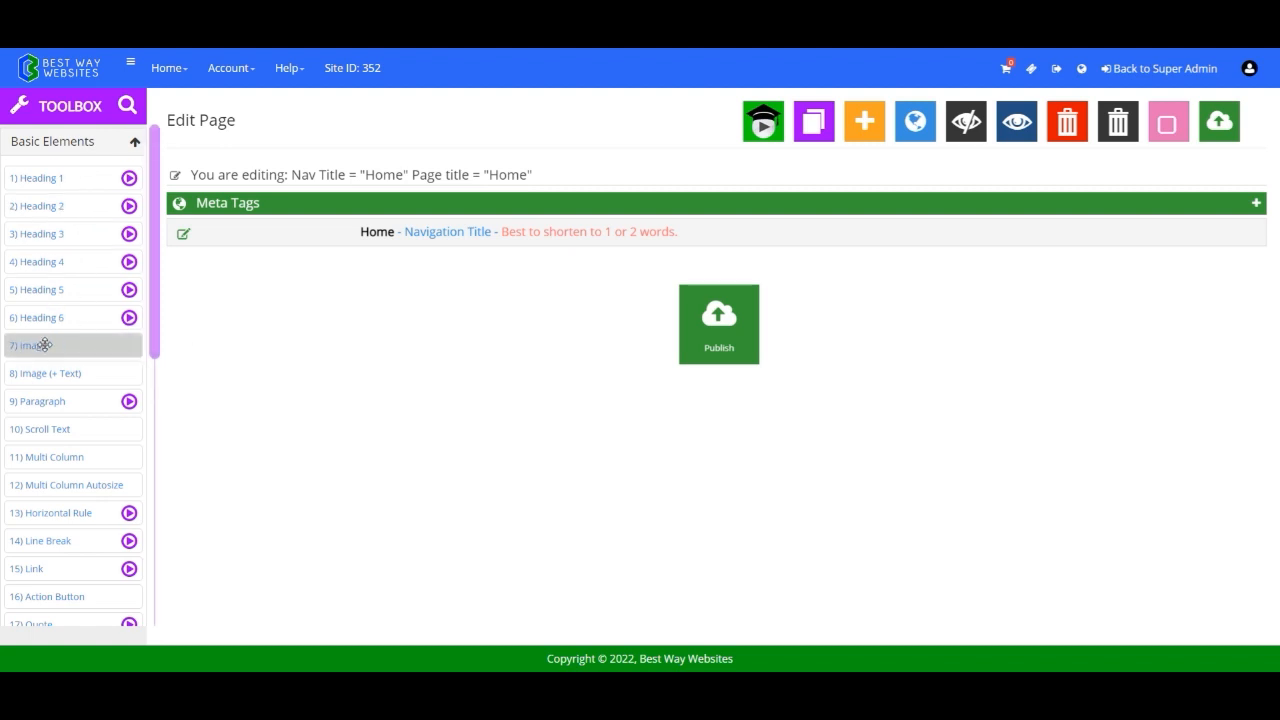
Add an Image element below the Home page's navigation title and title it Glass of Water.
left_click_drag(44, 345, 391, 274)
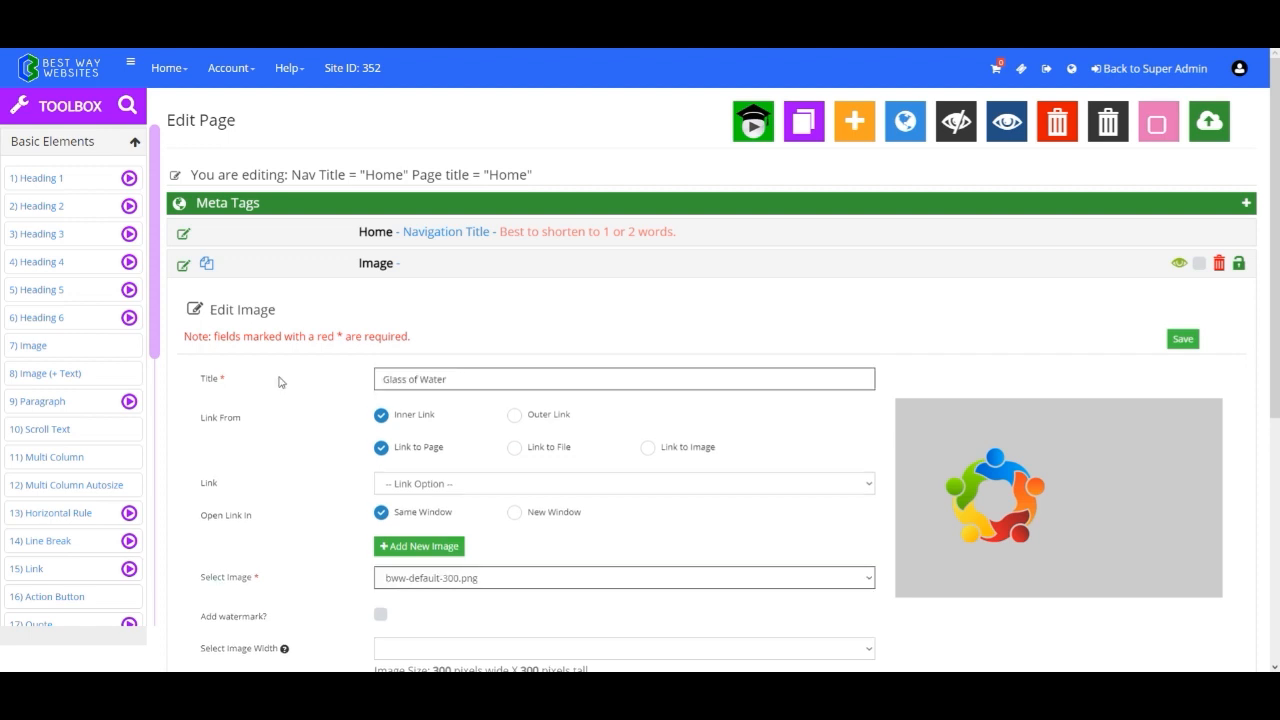
scroll(281, 381, "down", 1)
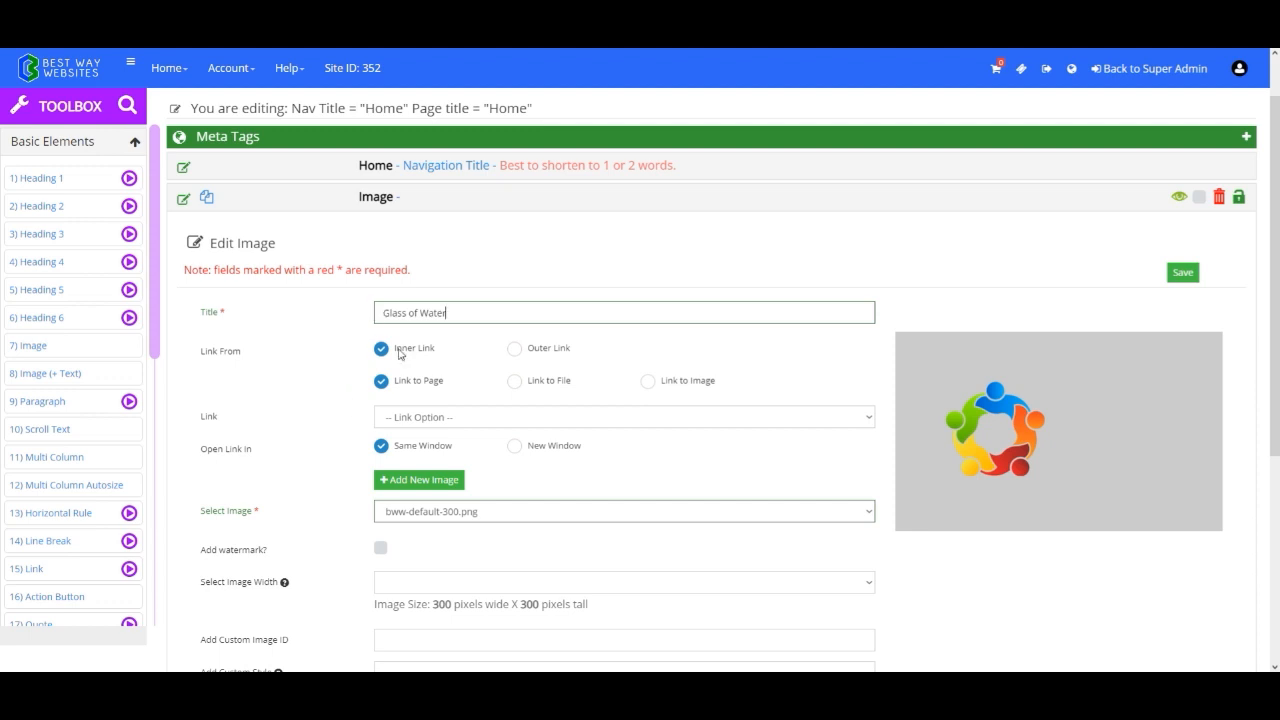
Try the Outer Link setting for the image and return the link source to Inner Link.
left_click(513, 349)
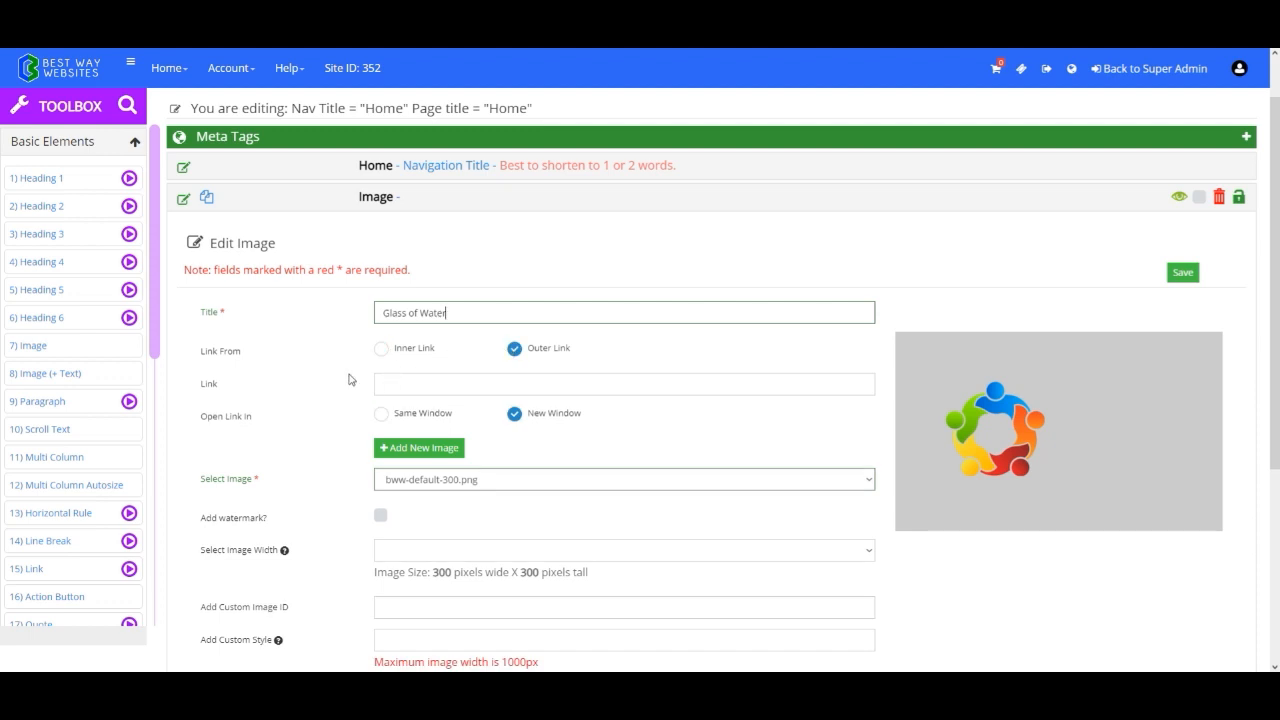
left_click(382, 349)
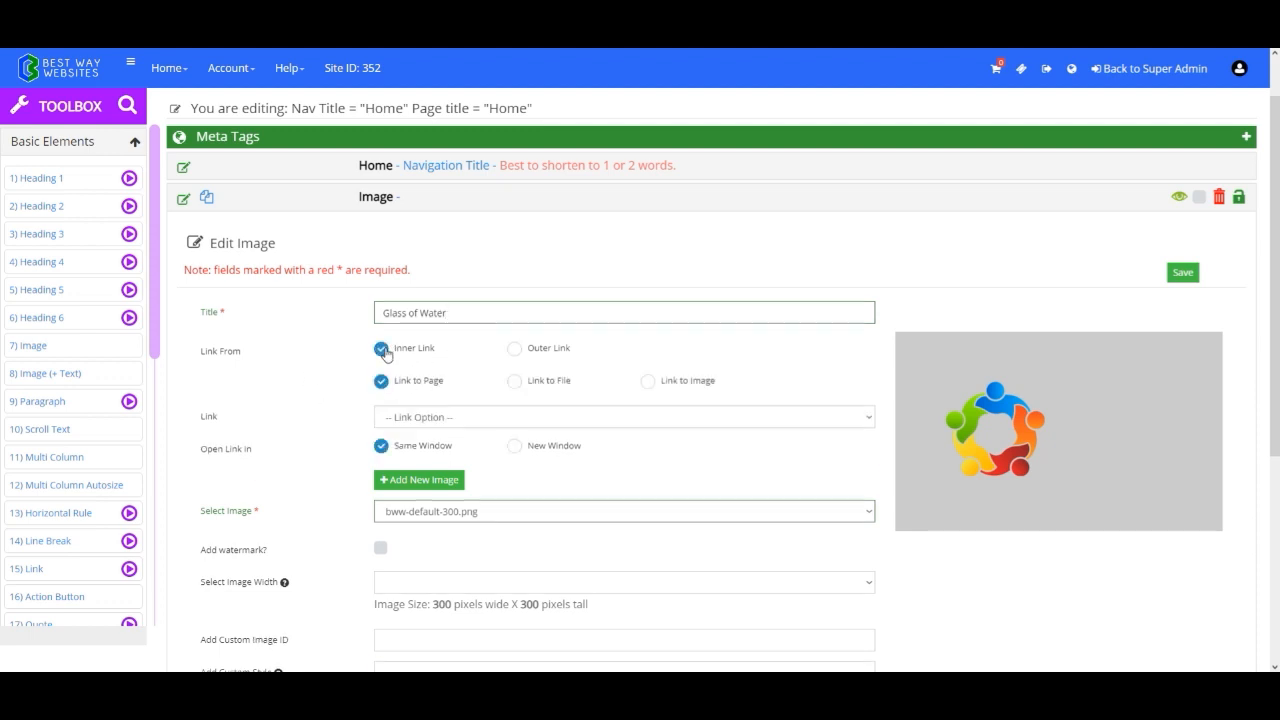
left_click(516, 349)
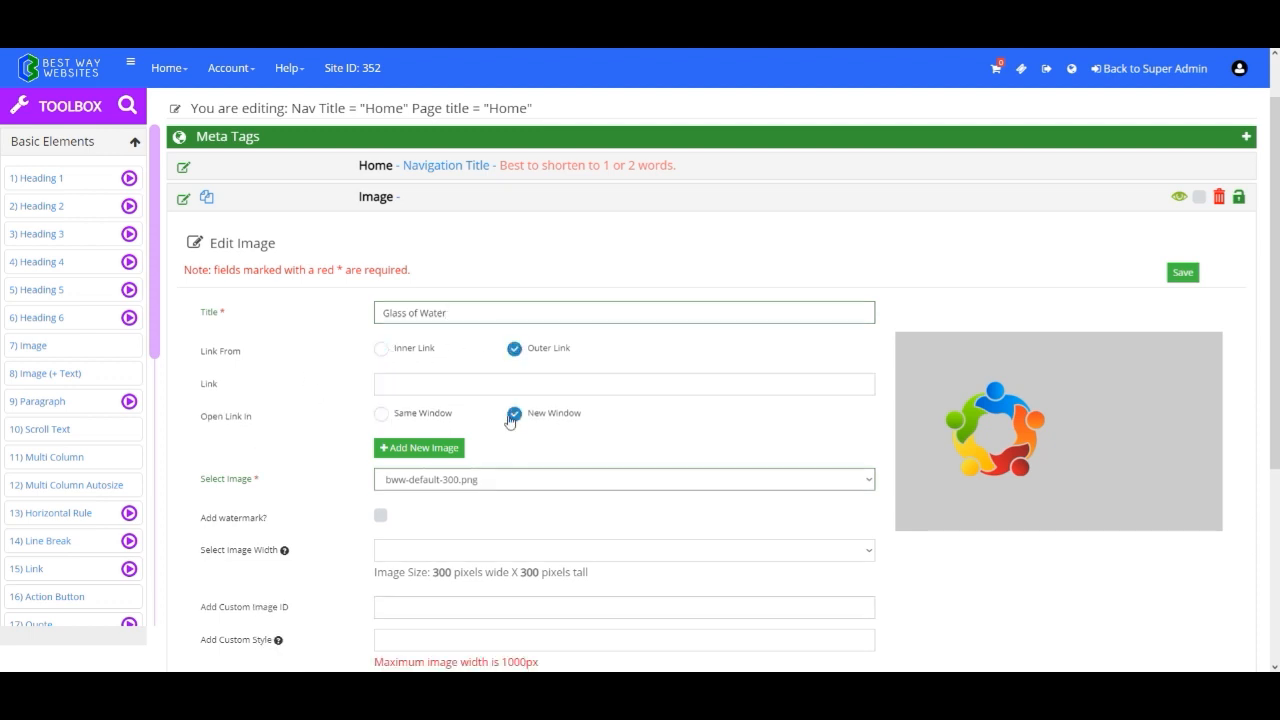
left_click(407, 352)
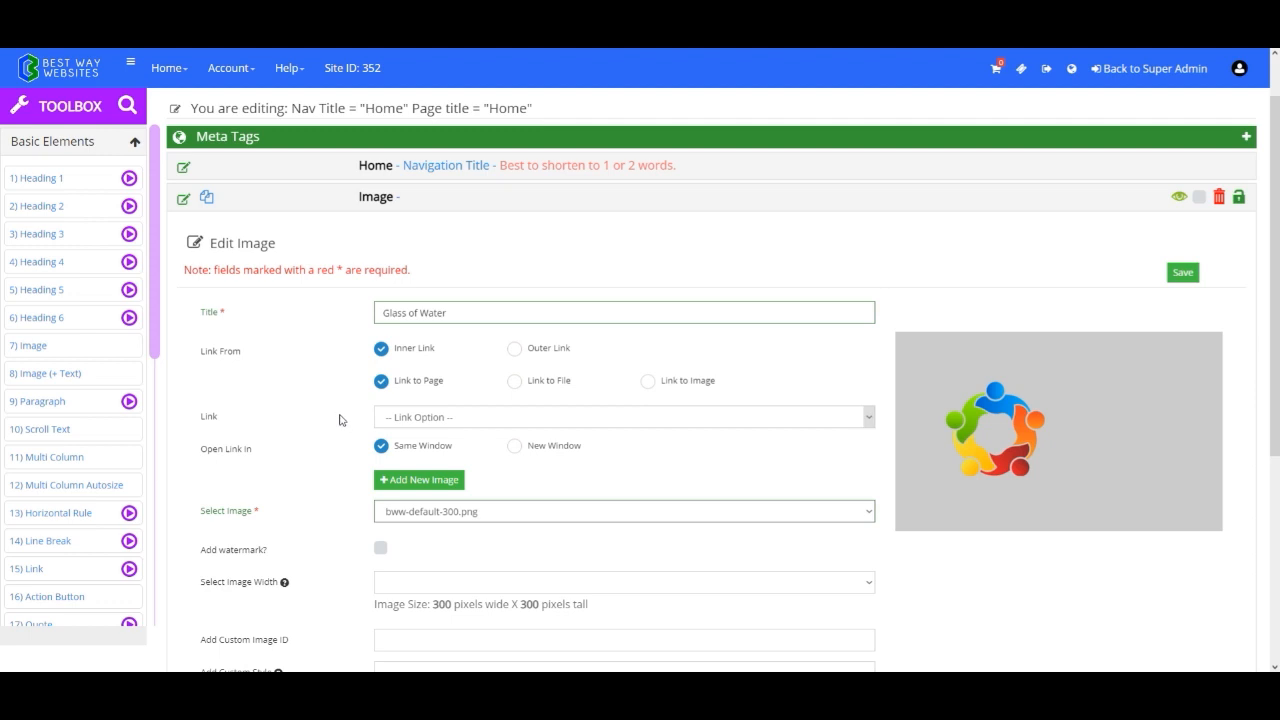
Look at the upload options for a new image and close them without uploading anything.
scroll(340, 420, "down", 1)
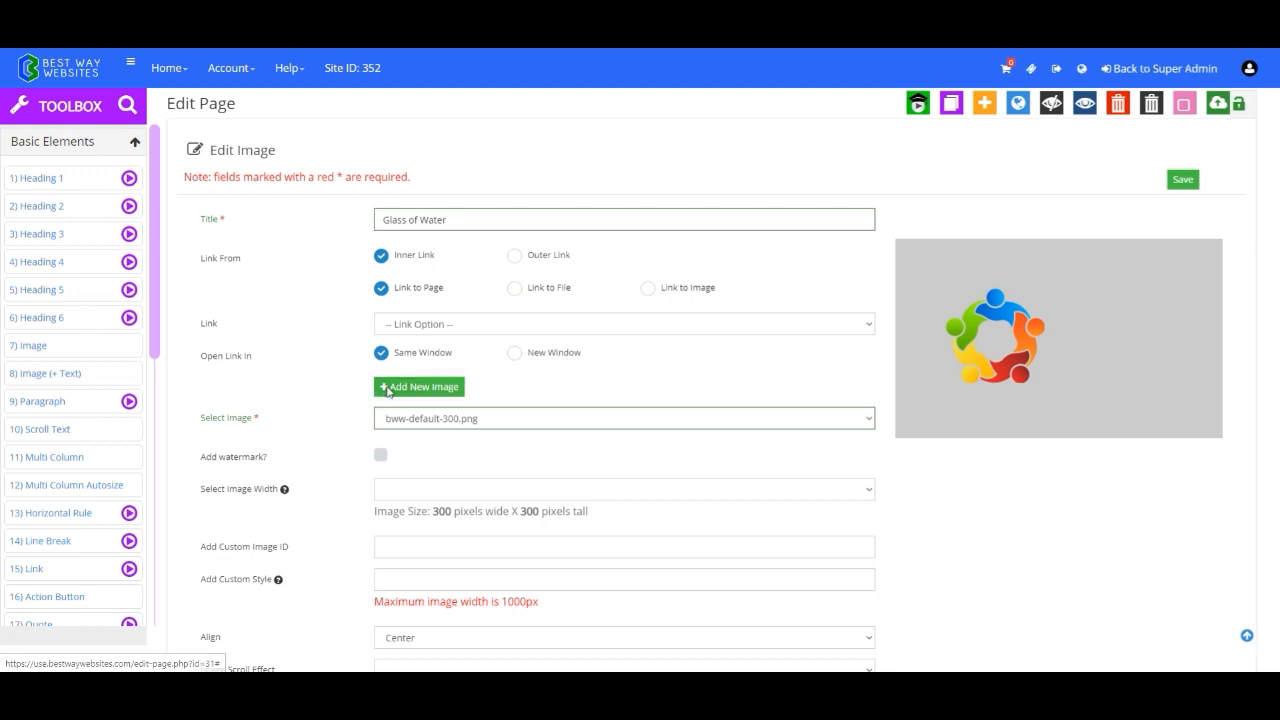
left_click(388, 390)
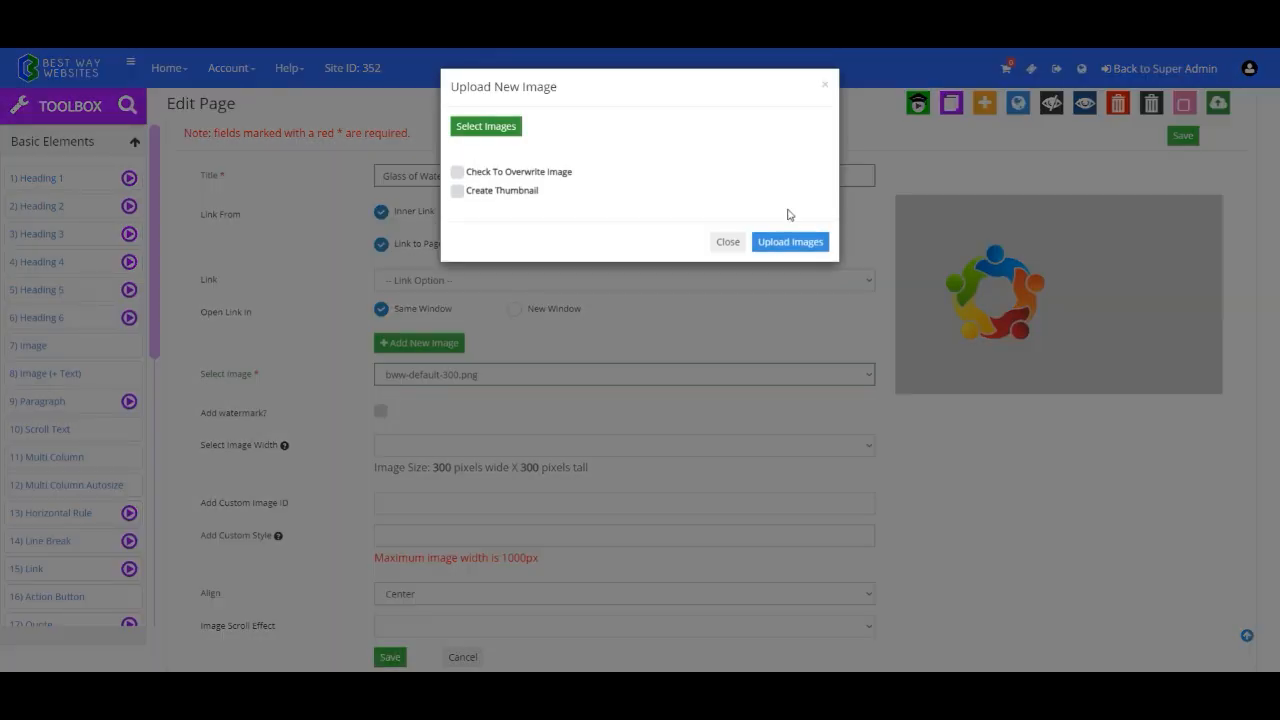
left_click(727, 242)
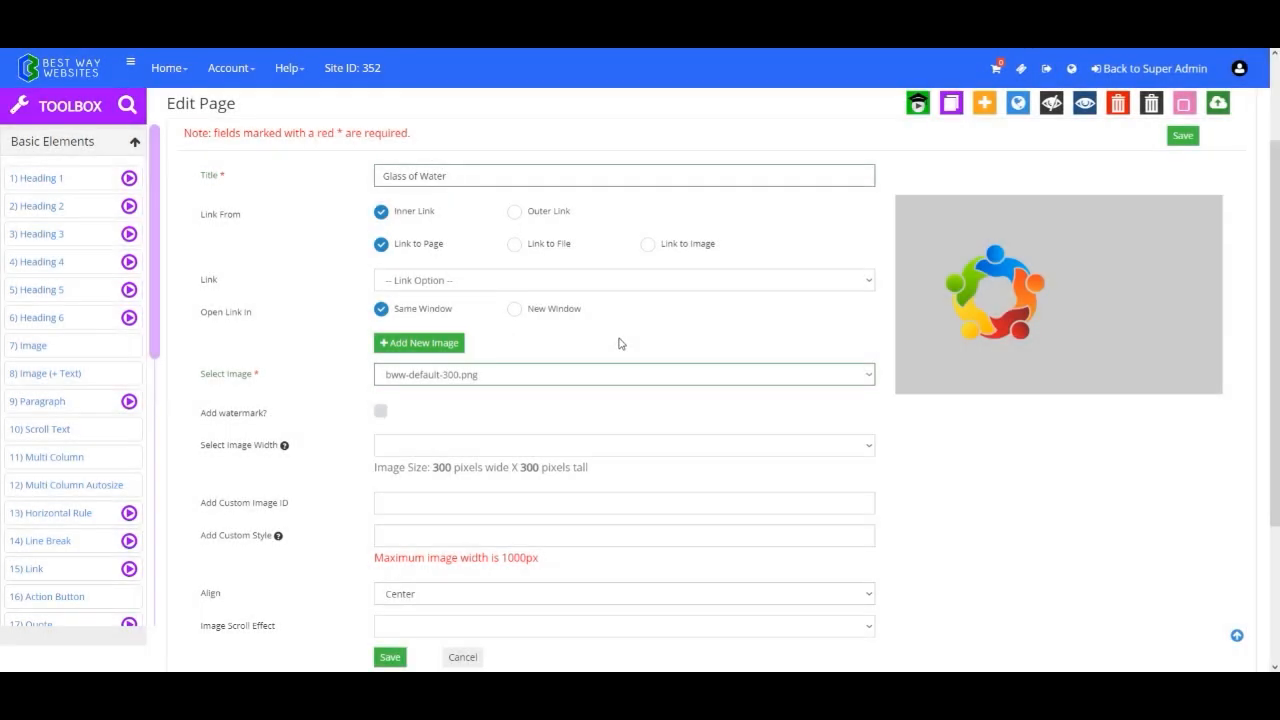
left_click(465, 340)
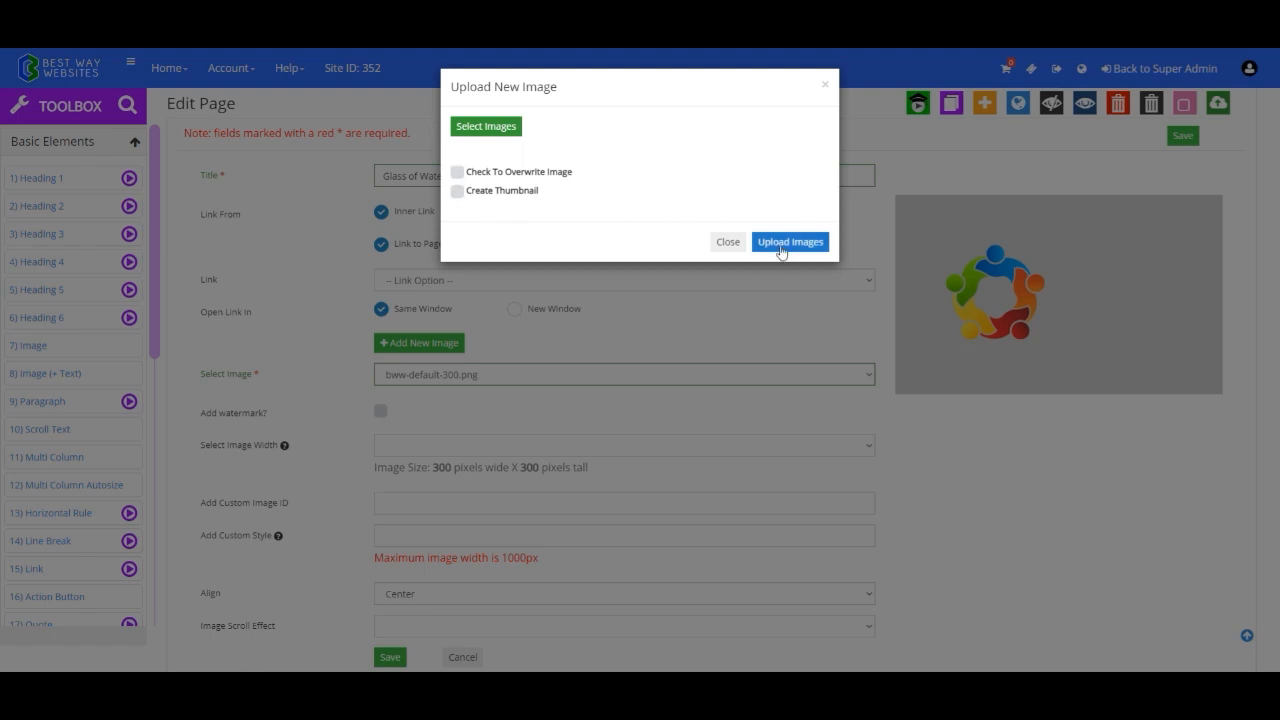
left_click(728, 242)
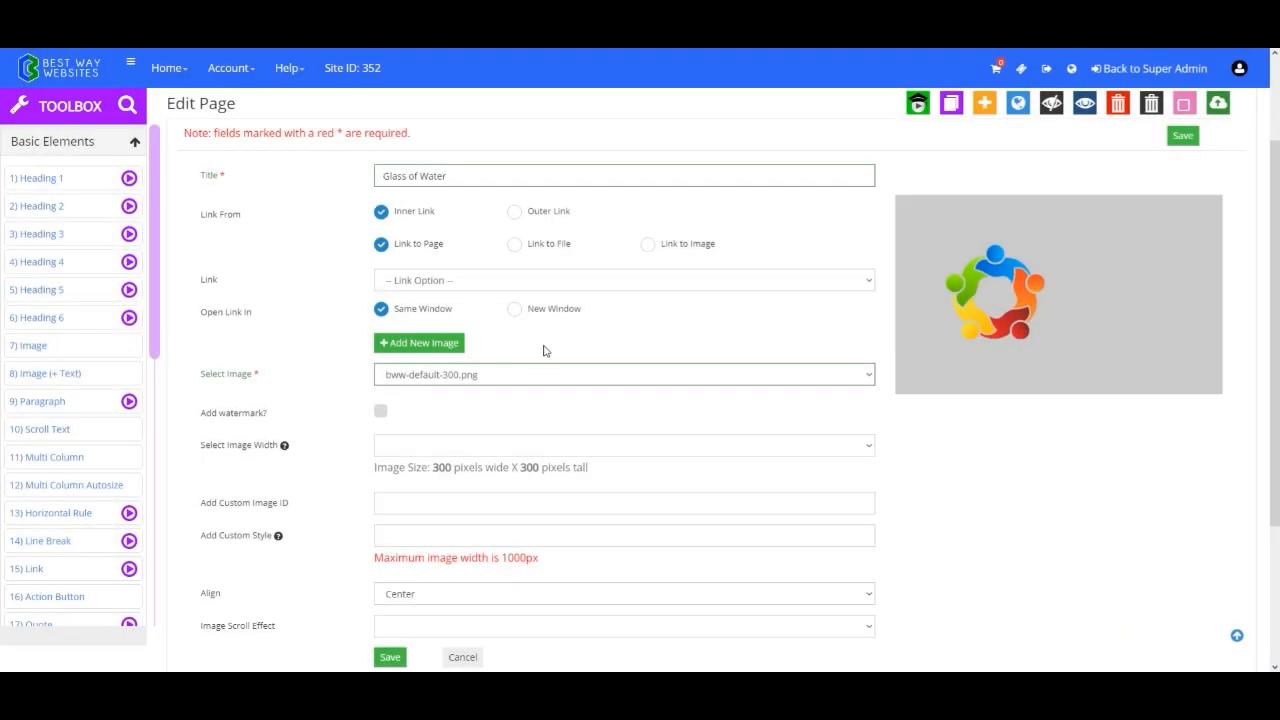
Choose clean-clear-cold-drink.jpeg as the picture for the image element.
left_click(534, 374)
scroll(557, 451, "down", 5)
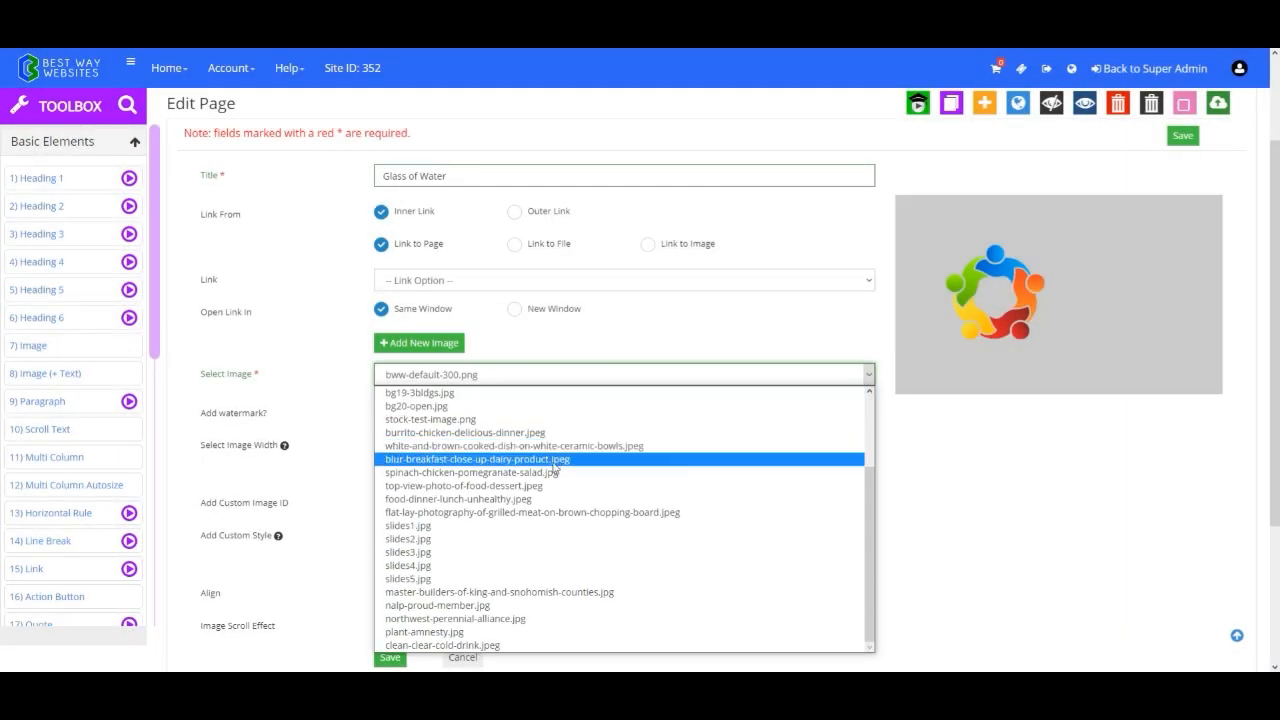
left_click(494, 645)
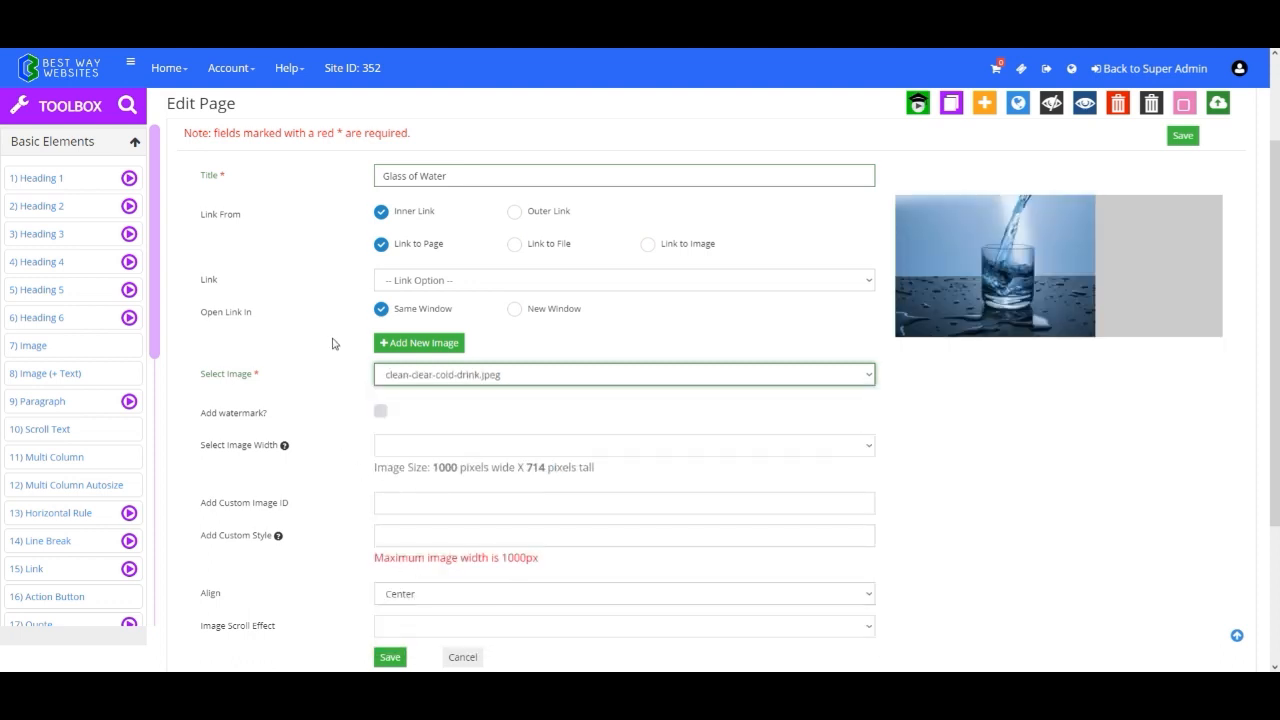
Try adding a watermark to the image and remove it again.
scroll(340, 355, "down", 1)
left_click(381, 389)
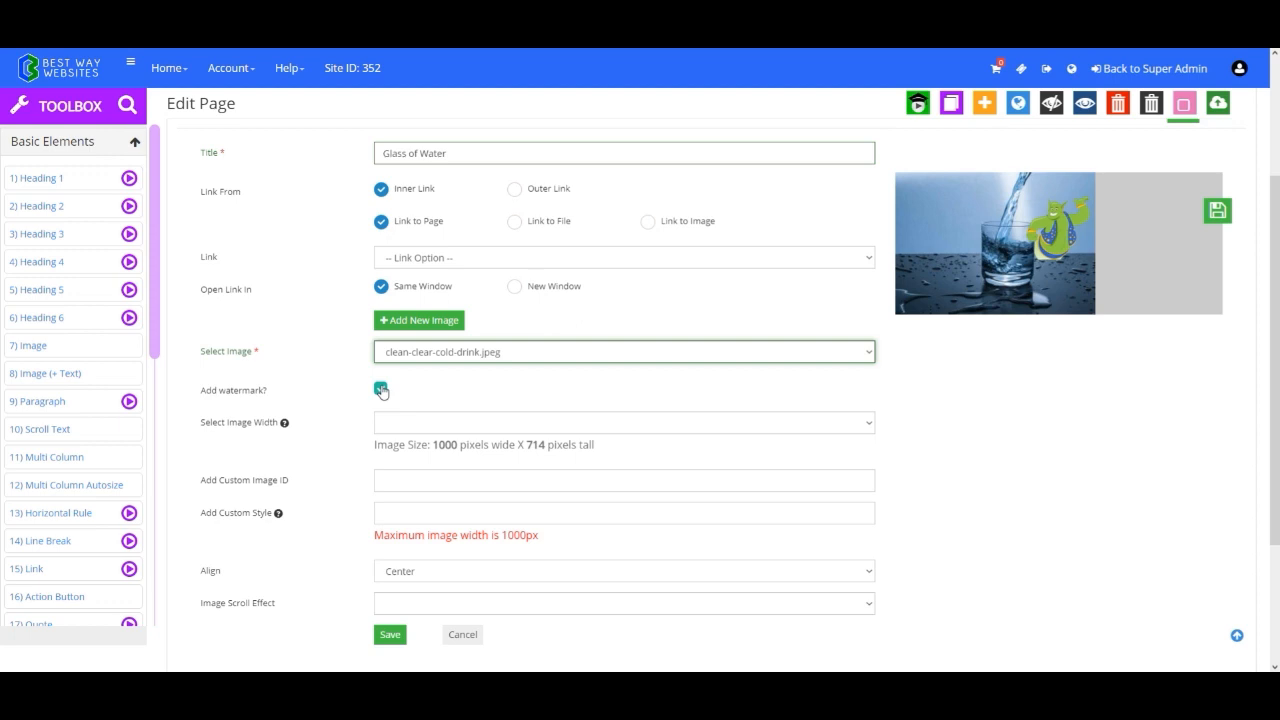
left_click(381, 389)
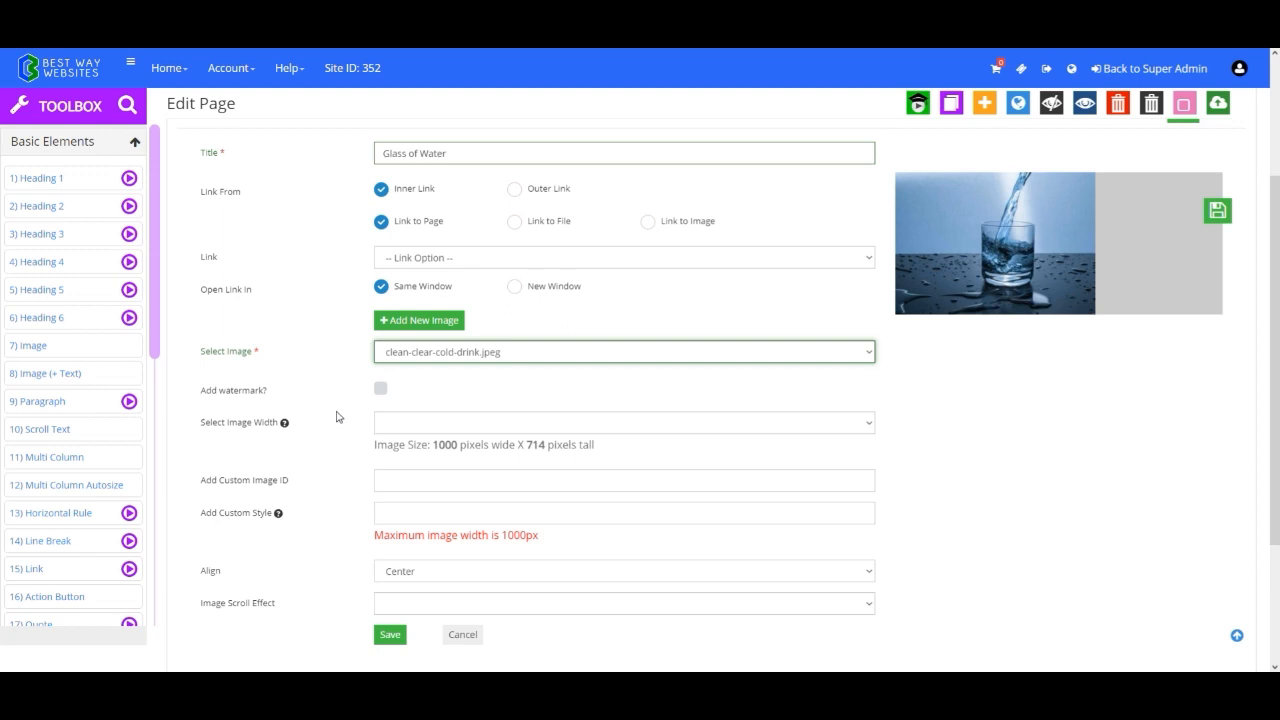
Set the image width to 50%.
scroll(337, 417, "down", 1)
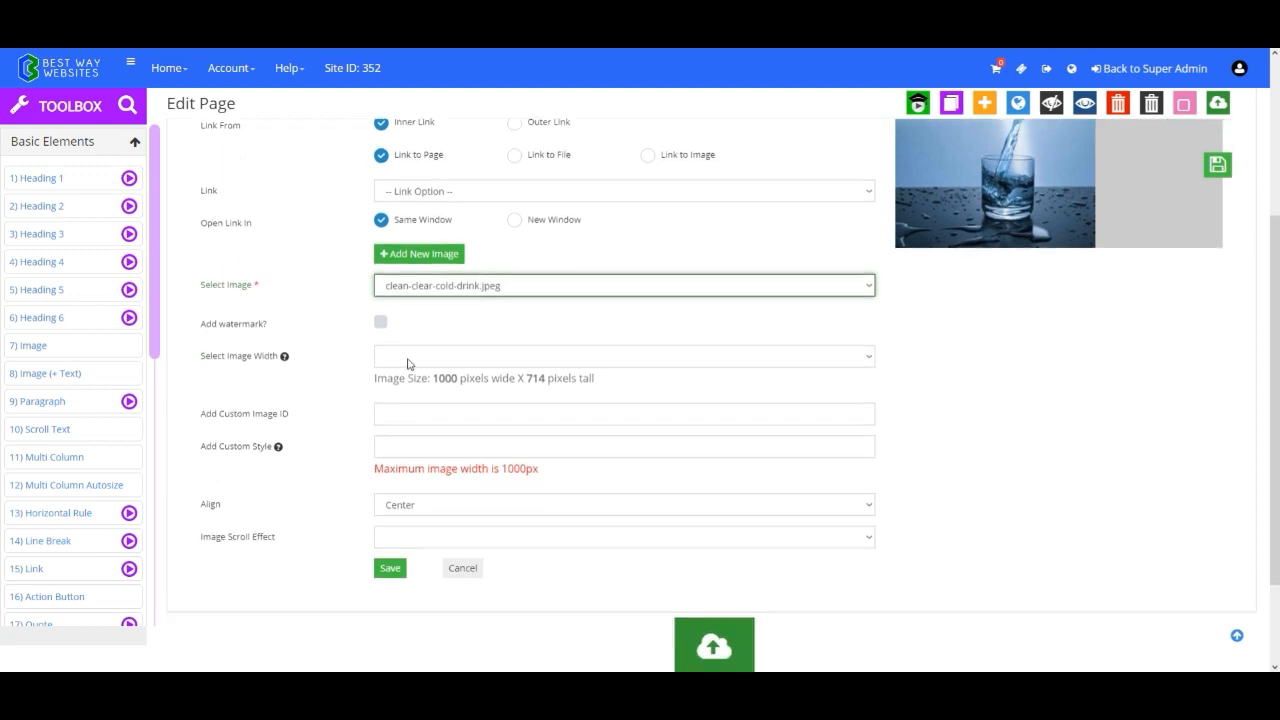
left_click(405, 362)
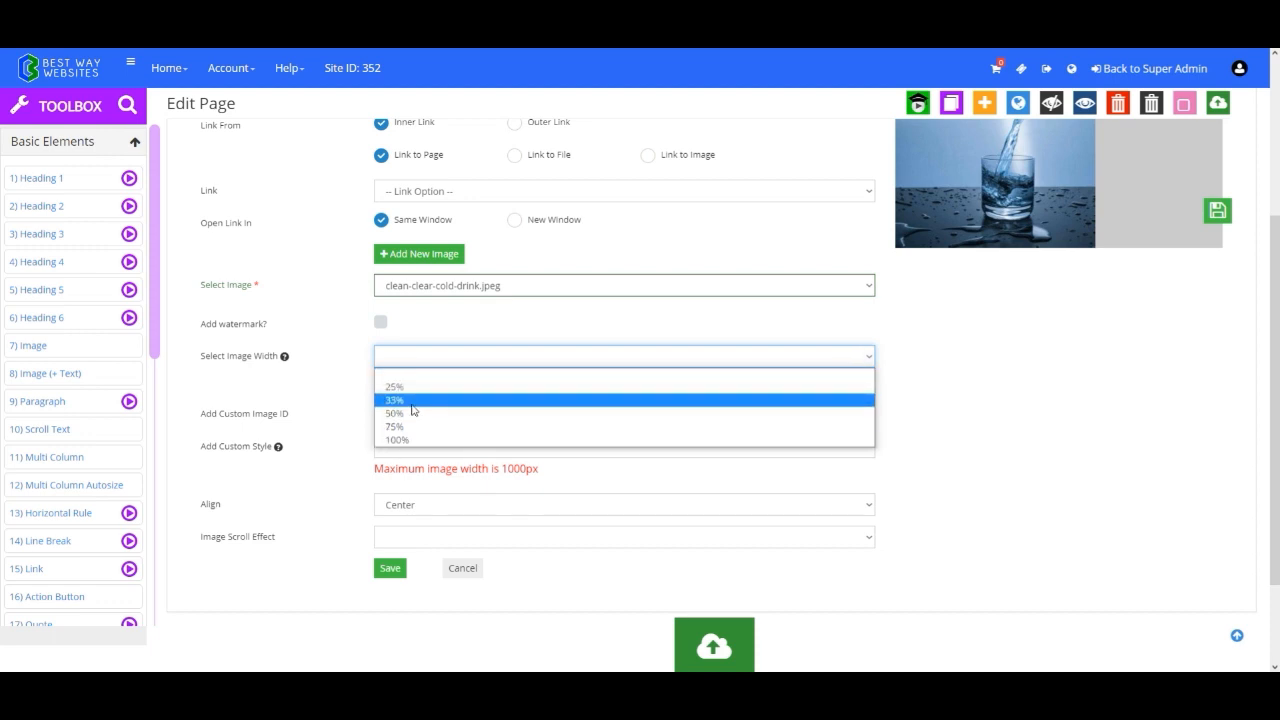
left_click(409, 354)
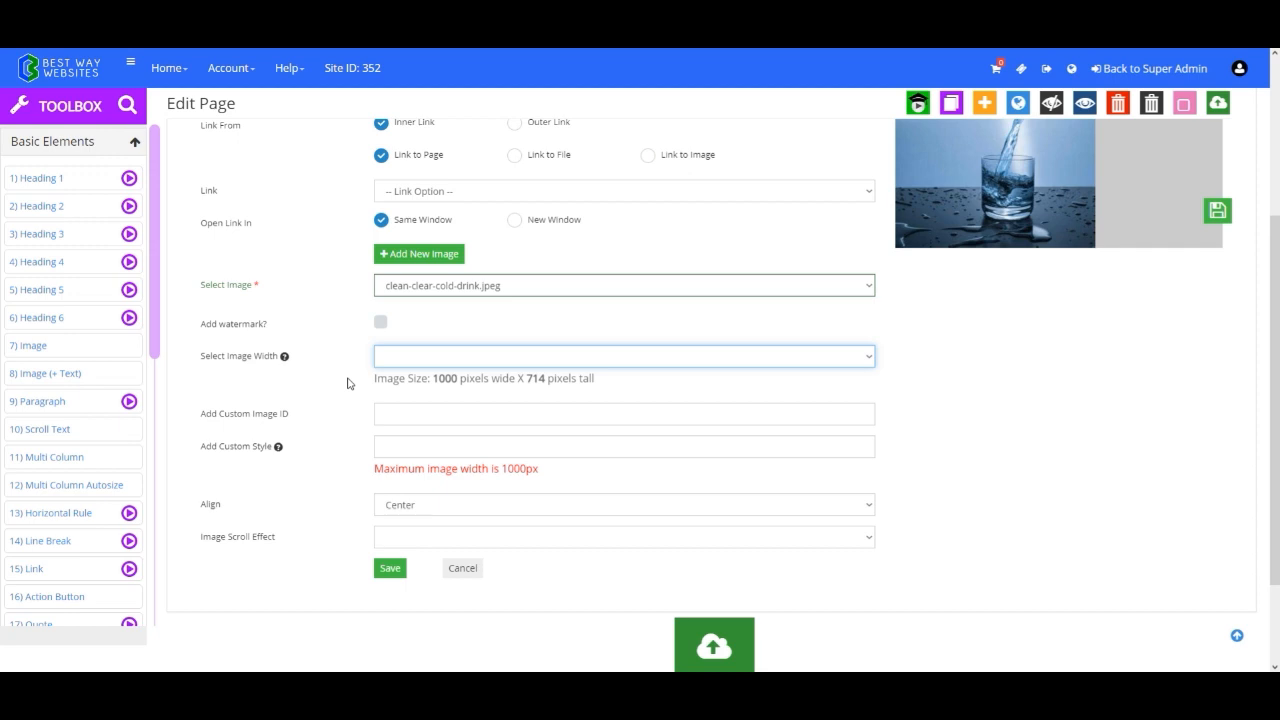
left_click(398, 360)
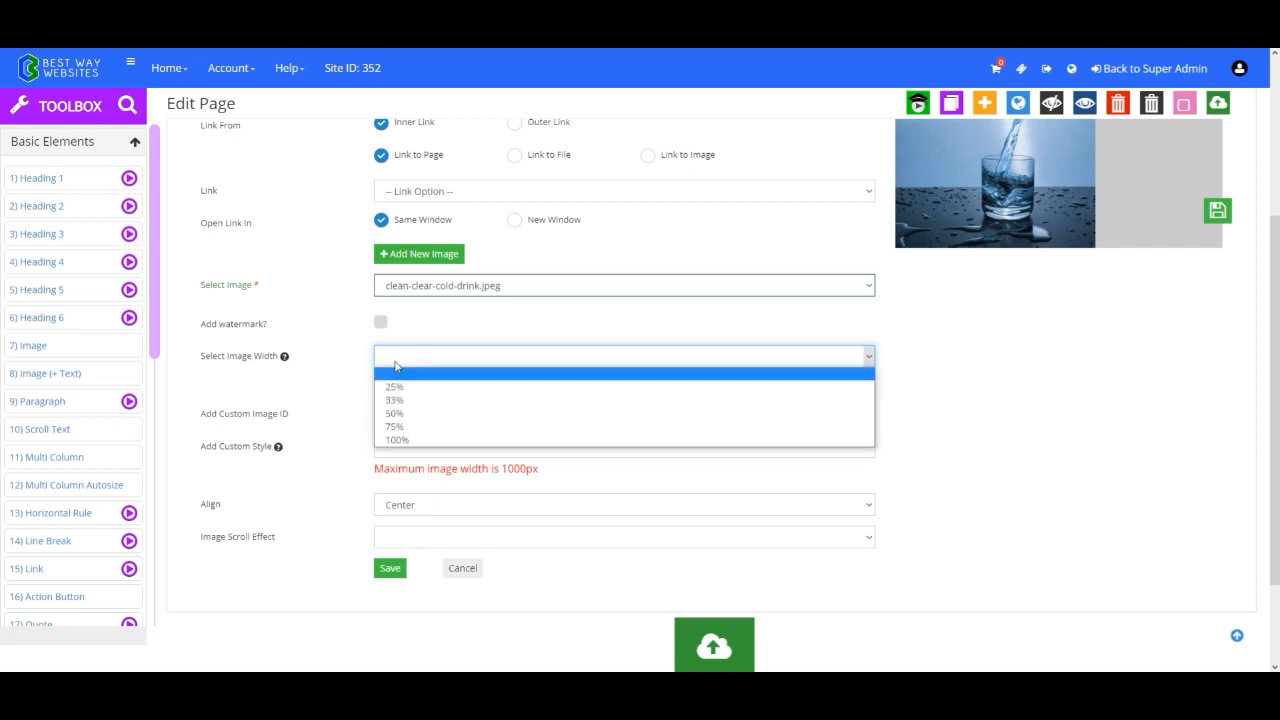
left_click(400, 413)
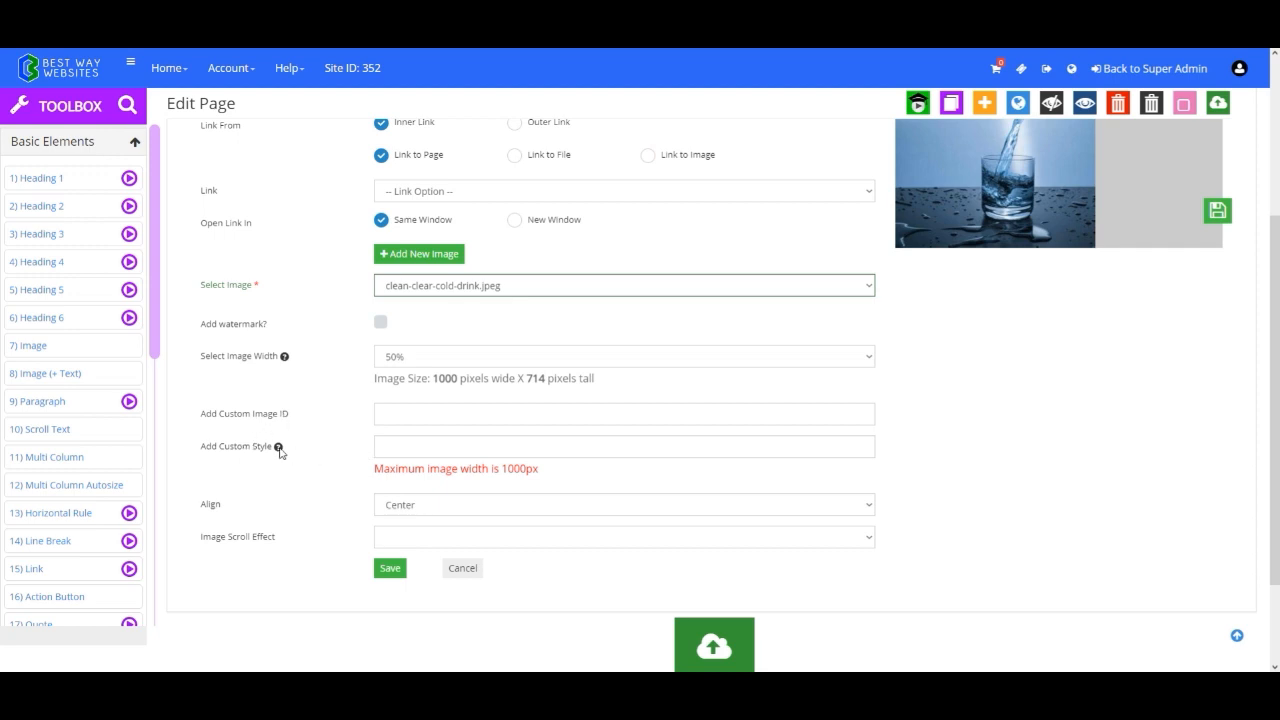
Check the custom style example and the available alignment and scroll effect choices for the image.
mouse_move(280, 452)
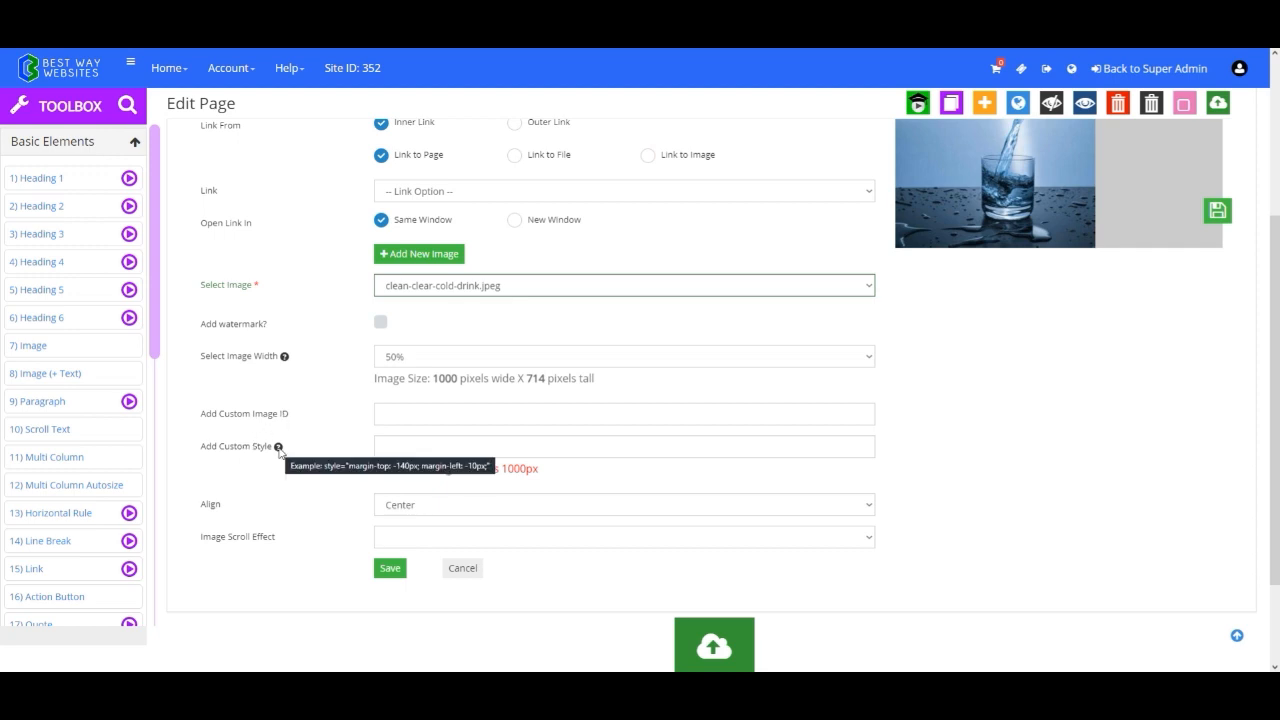
scroll(314, 452, "down", 1)
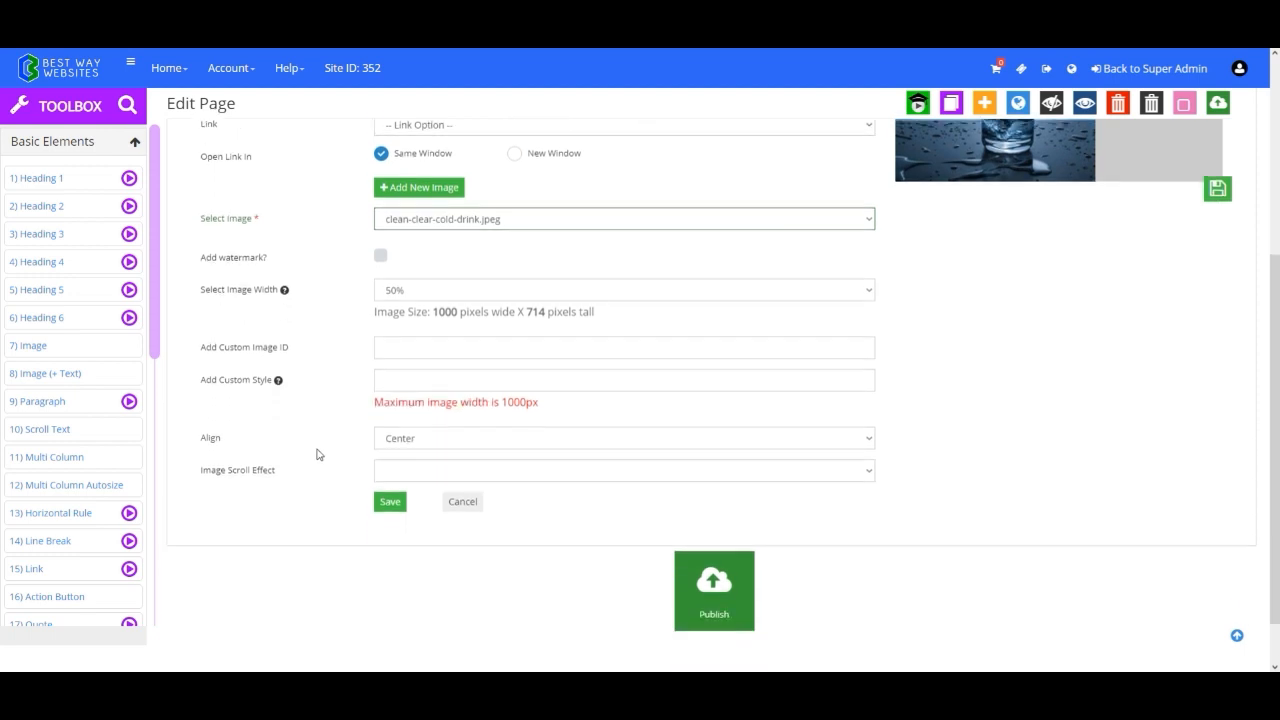
left_click(414, 443)
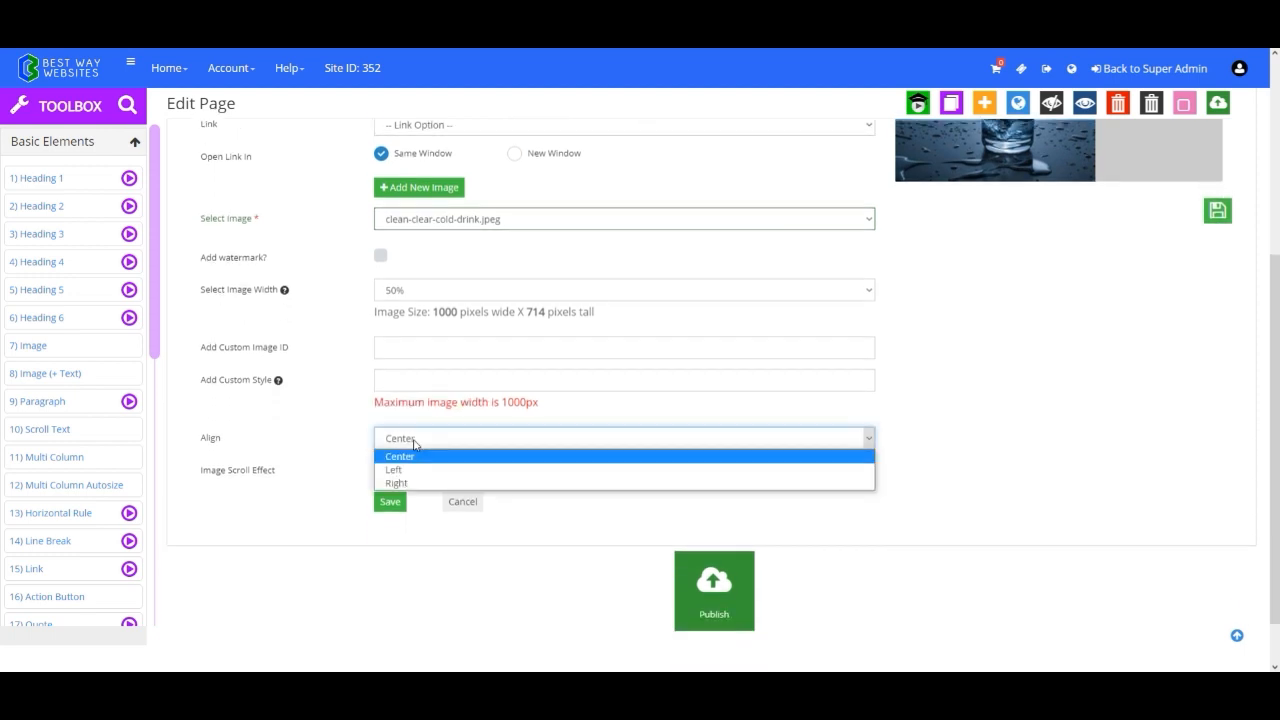
left_click(422, 440)
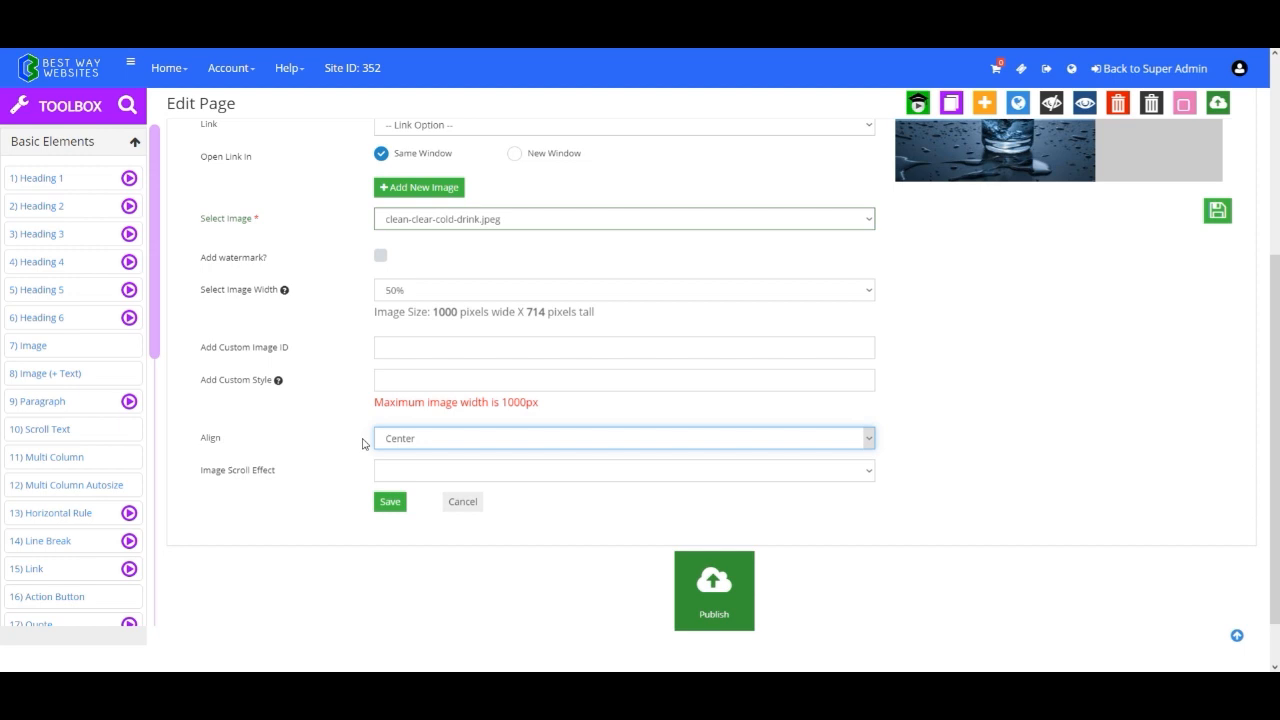
left_click(378, 471)
left_click(380, 470)
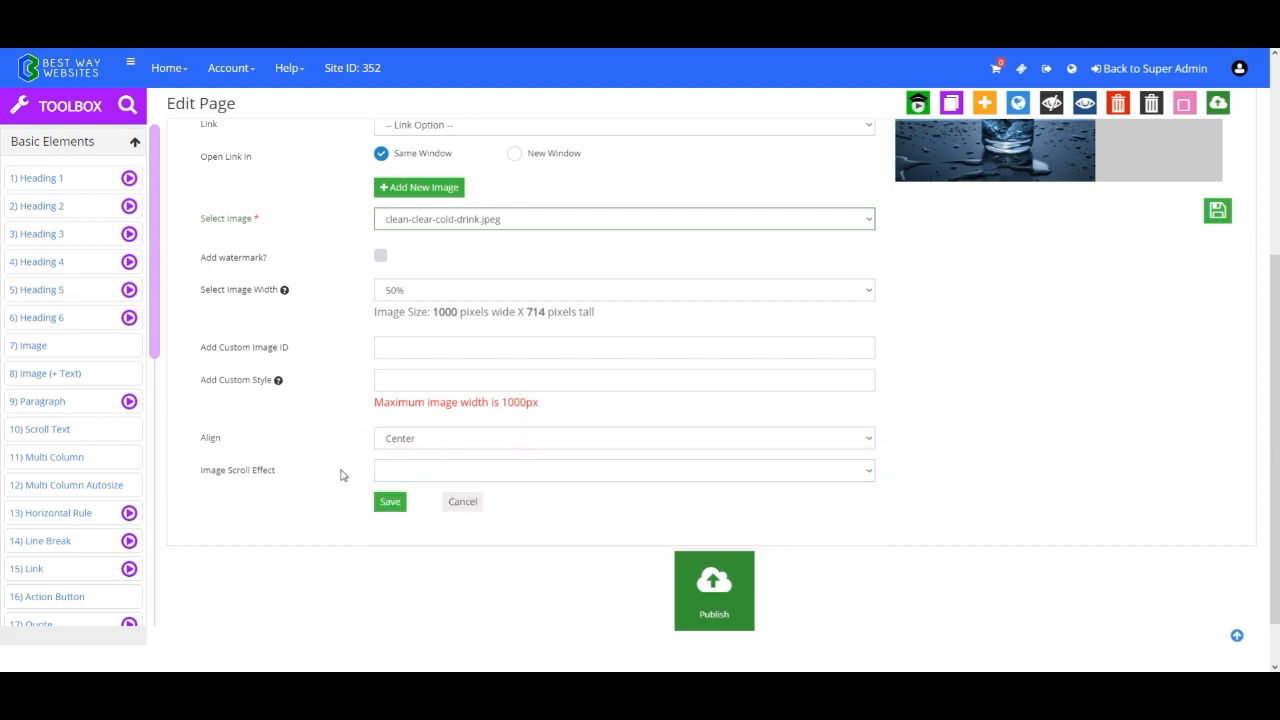
Save the Glass of Water image element and open the published Home page.
left_click(388, 502)
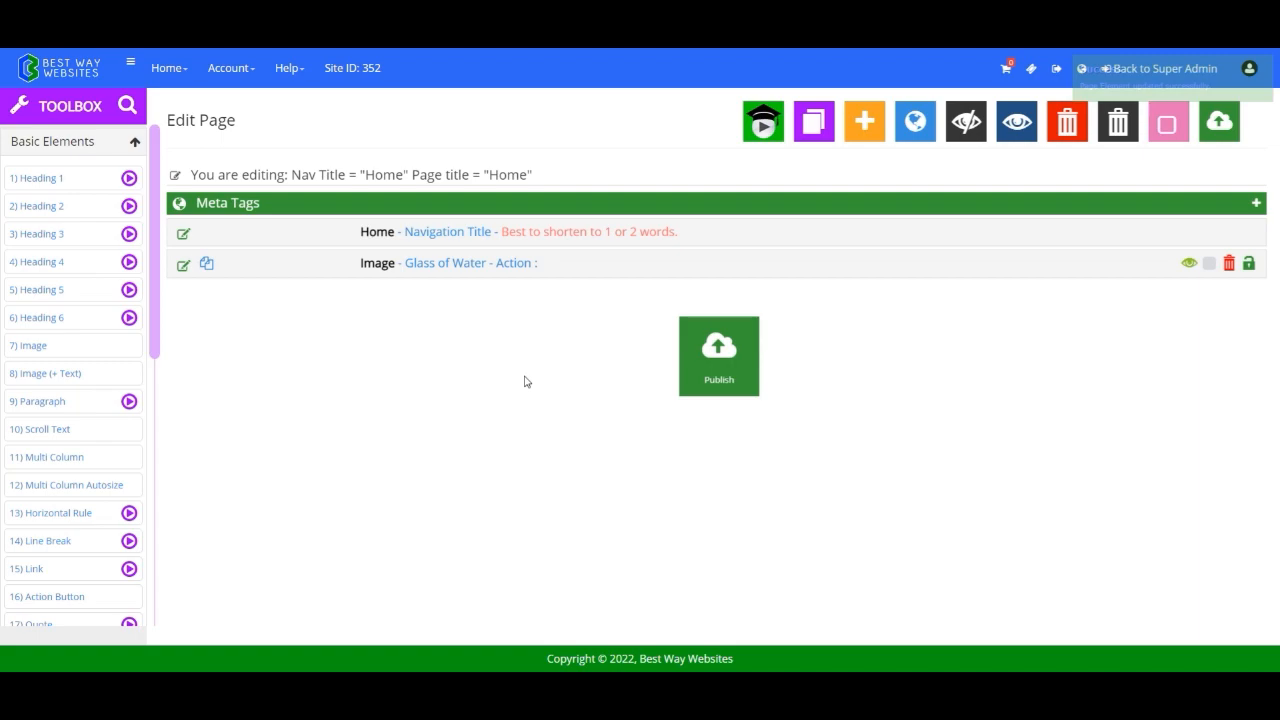
left_click(908, 172)
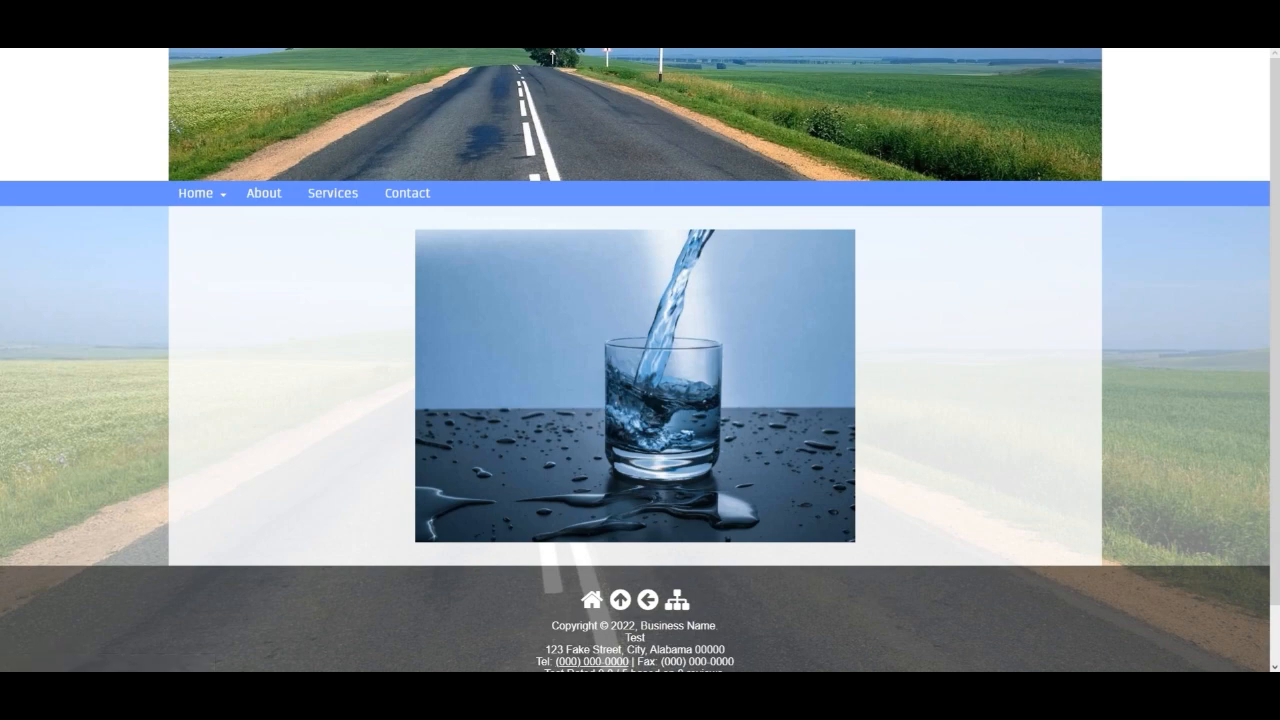
Reopen the Glass of Water image element in the page editor, align it to the left and save it.
left_click(370, 36)
left_click(370, 316)
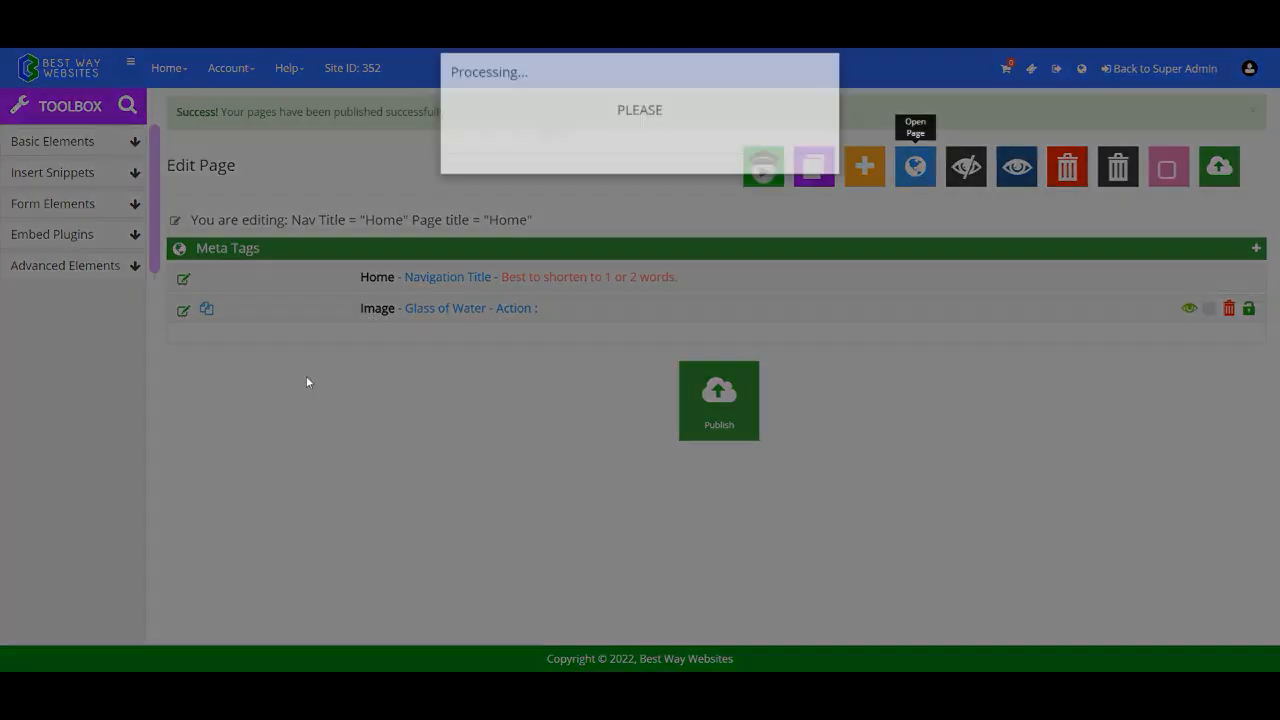
scroll(360, 386, "down", 2)
left_click(400, 388)
left_click(400, 406)
left_click(391, 442)
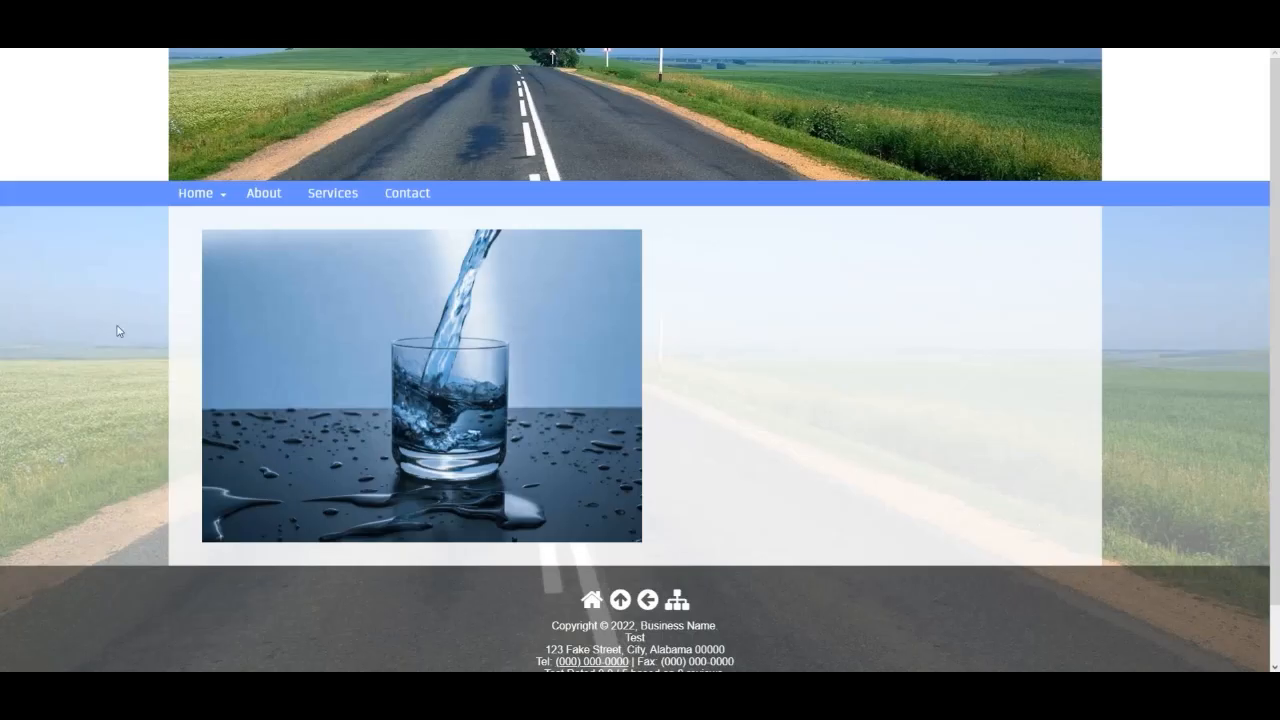
View the live Home page with the left-aligned image and look through the toolbox's basic elements.
left_click(84, 40)
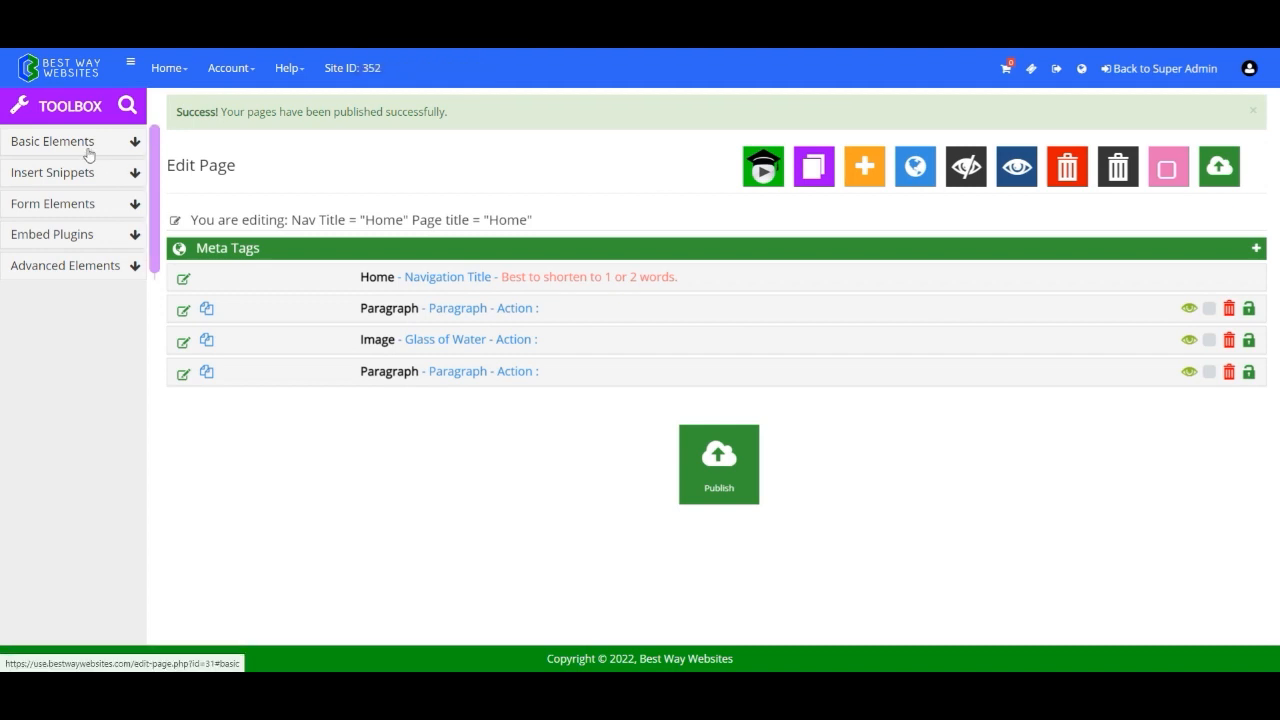
left_click(88, 146)
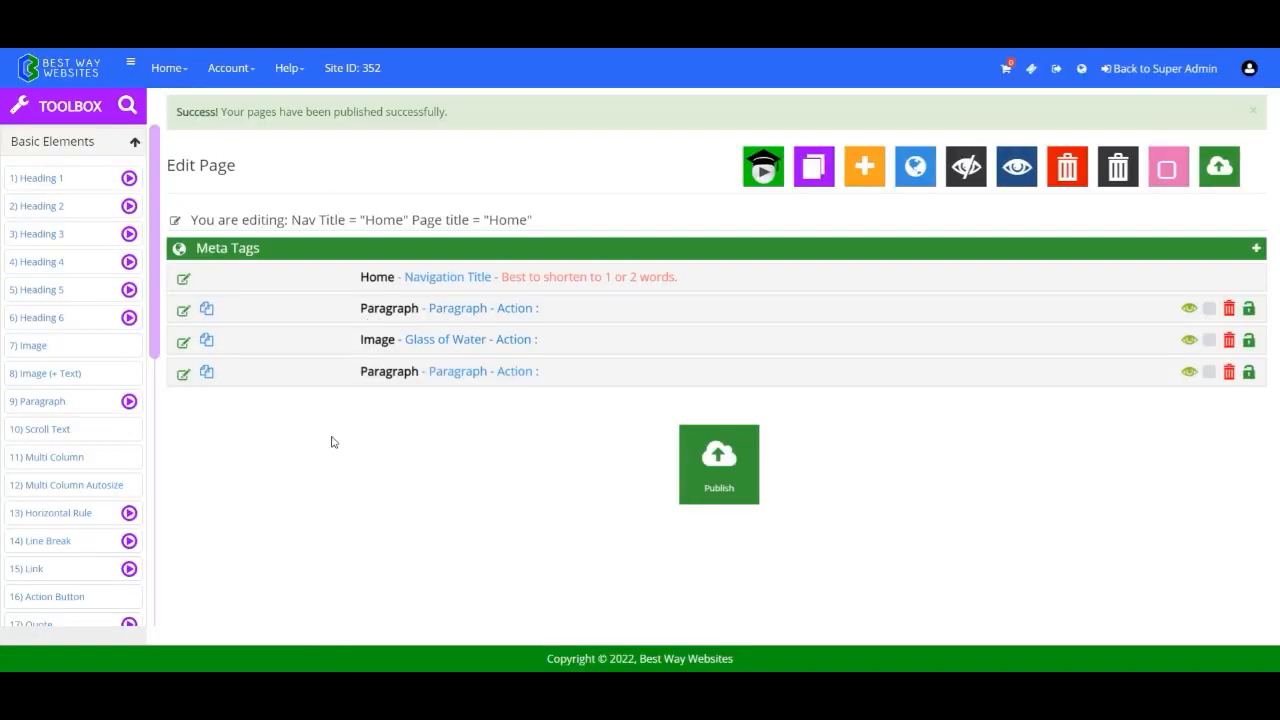
left_click(136, 144)
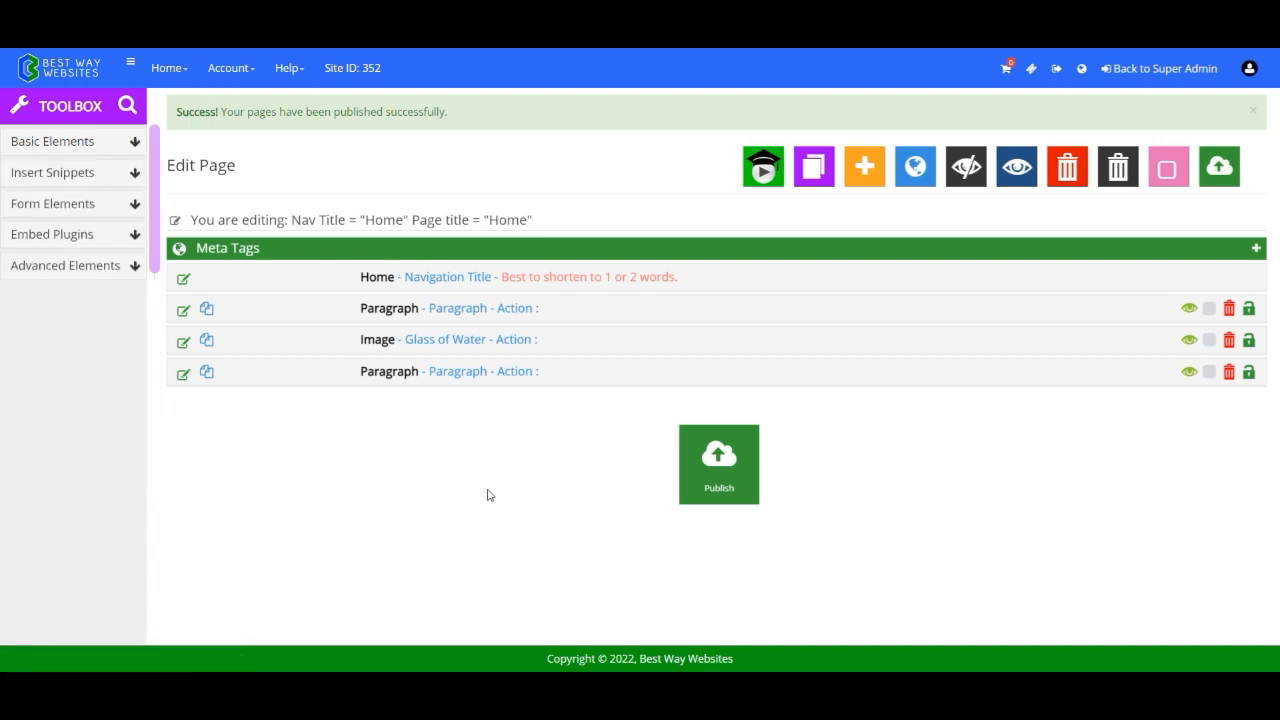